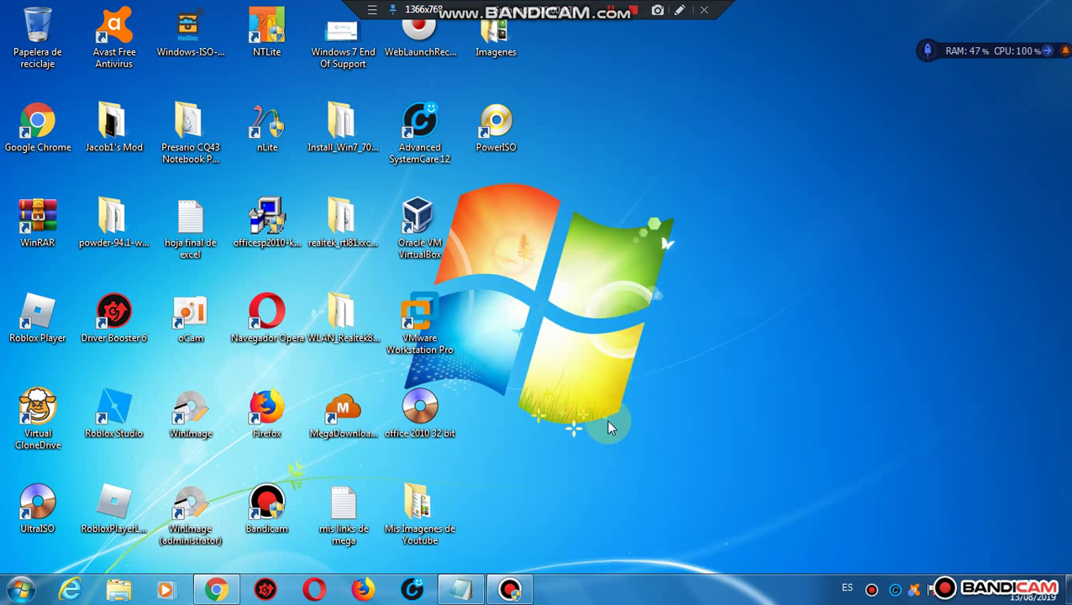
Step: Copy the highlighted MEGA link from the Notepad file mis links de mega and open it in Chrome
left_click(461, 589)
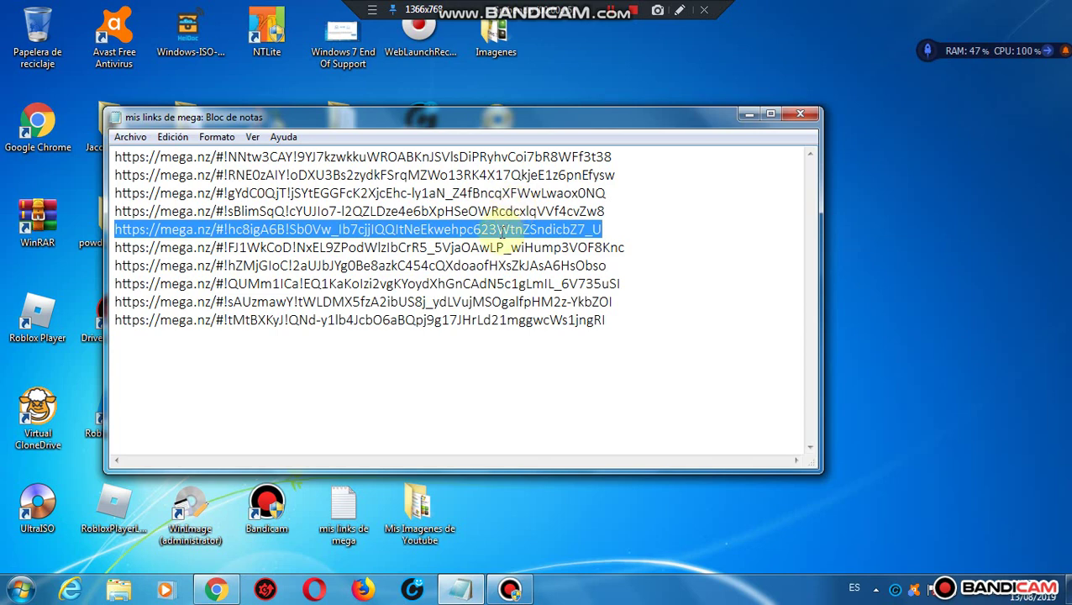
right_click(501, 232)
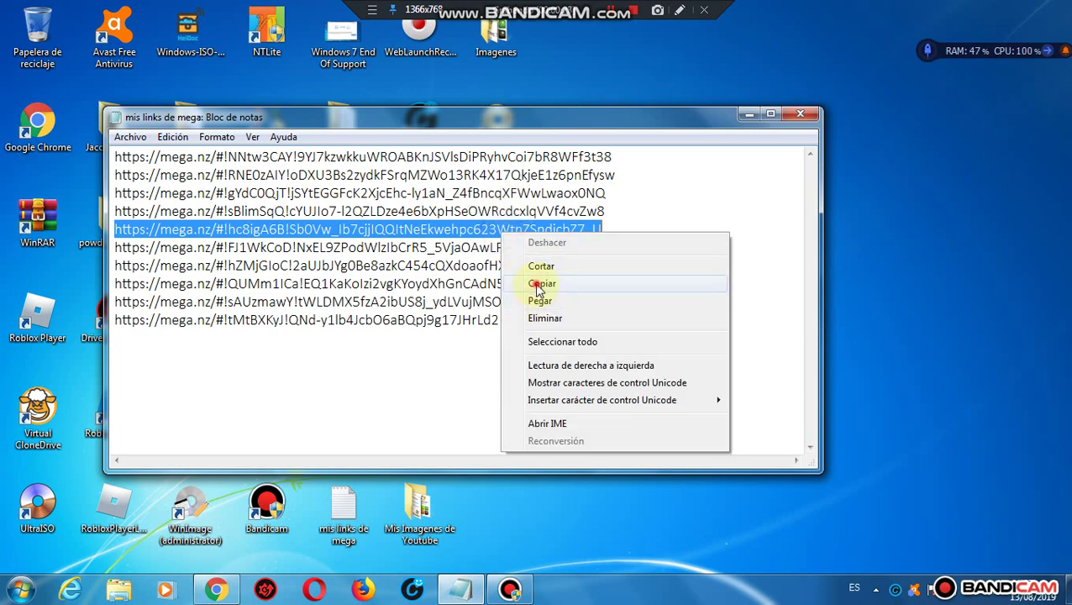
left_click(539, 287)
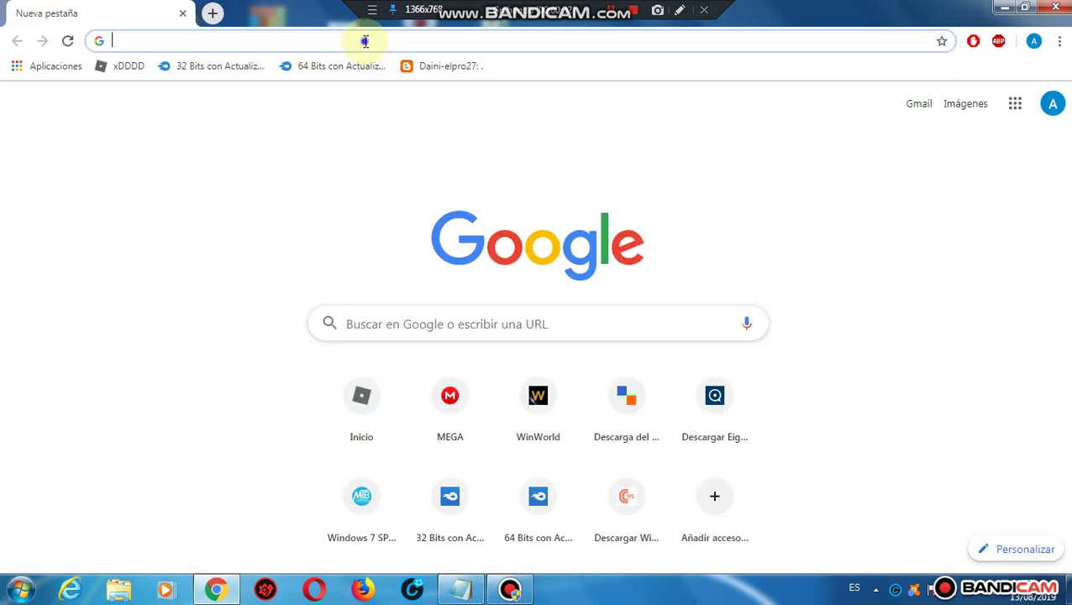
right_click(366, 42)
left_click(429, 140)
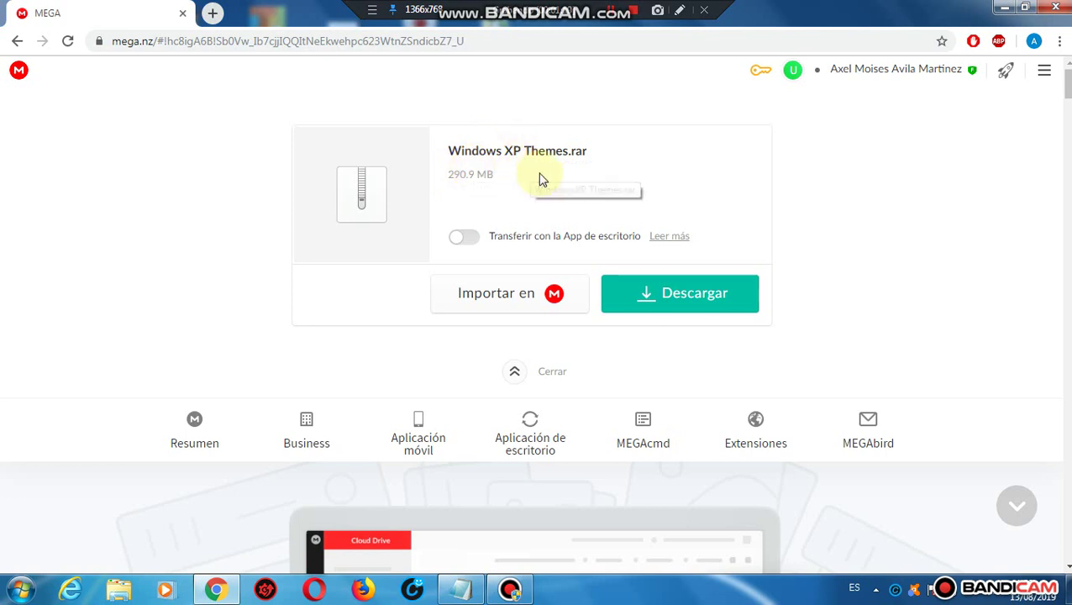
Step: Download Windows XP Themes.rar from the MEGA page, and minimize the browser and Notepad to reveal the desktop
left_click(636, 294)
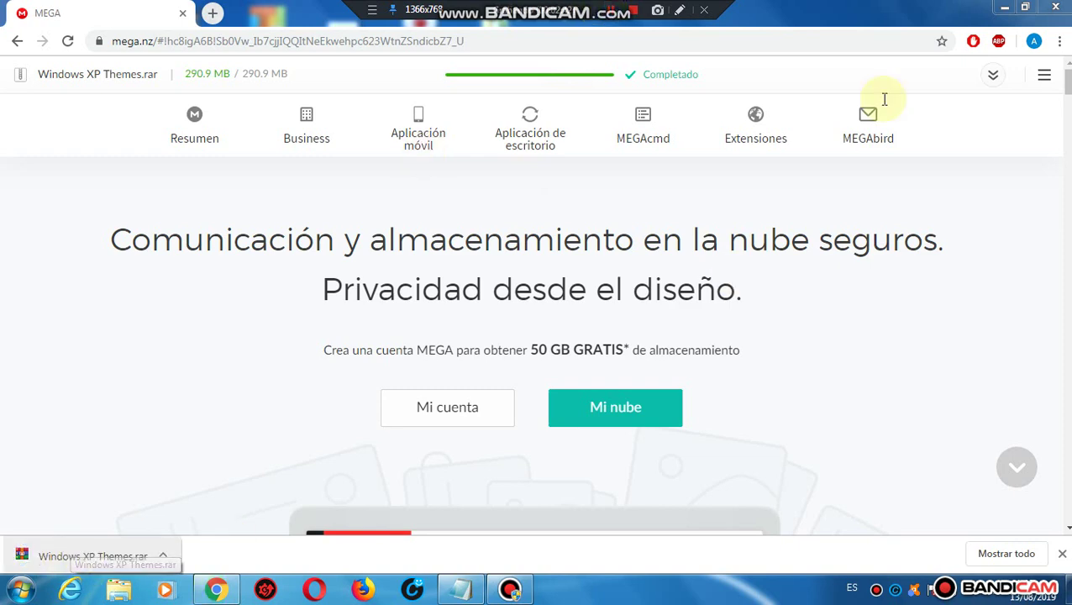
left_click(1004, 7)
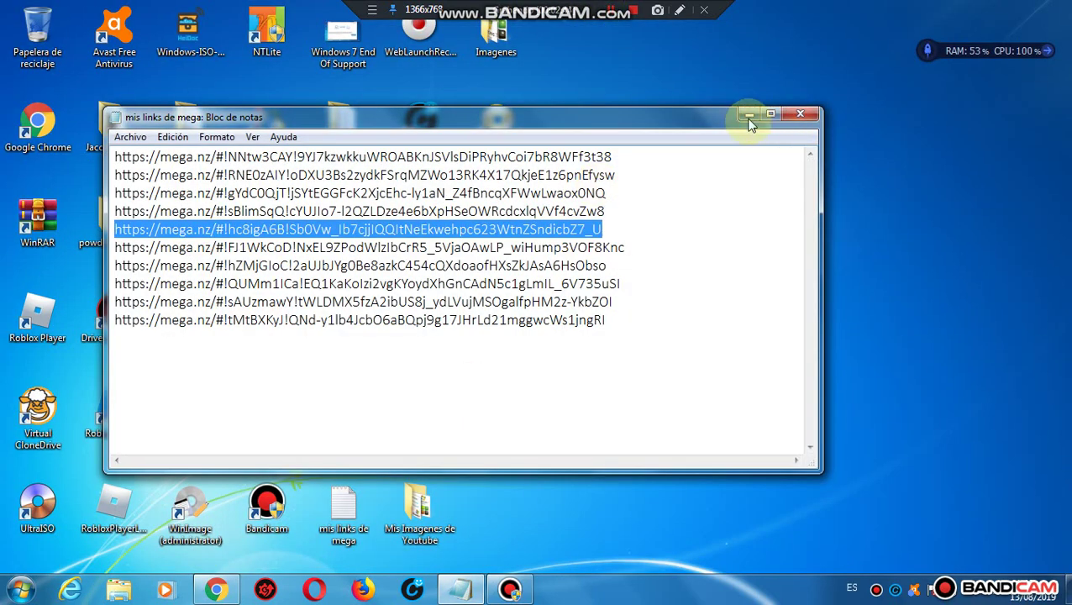
left_click(749, 116)
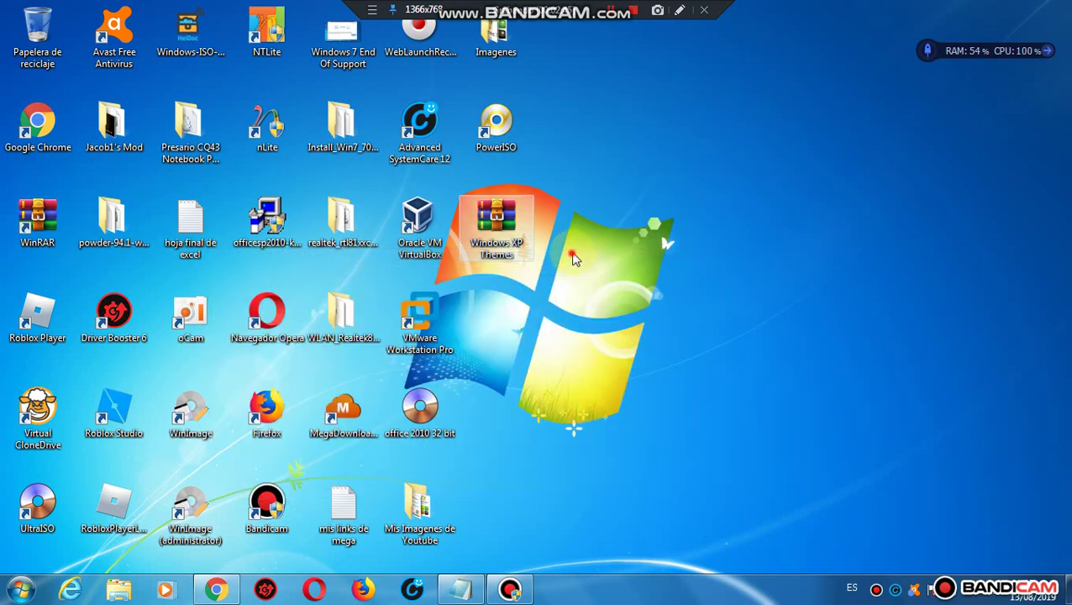
Step: Move the Windows XP Themes archive to a free area of the desktop and extract it there with WinRAR's Extraer aquí
left_click_drag(496, 225, 604, 225)
left_click_drag(634, 138, 594, 326)
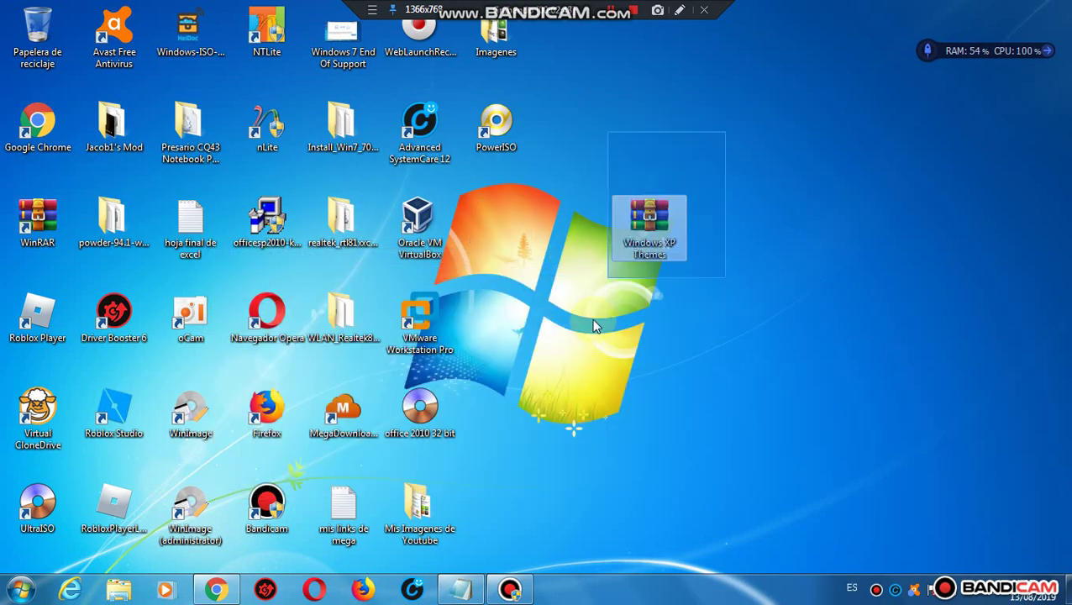
double_click(670, 202)
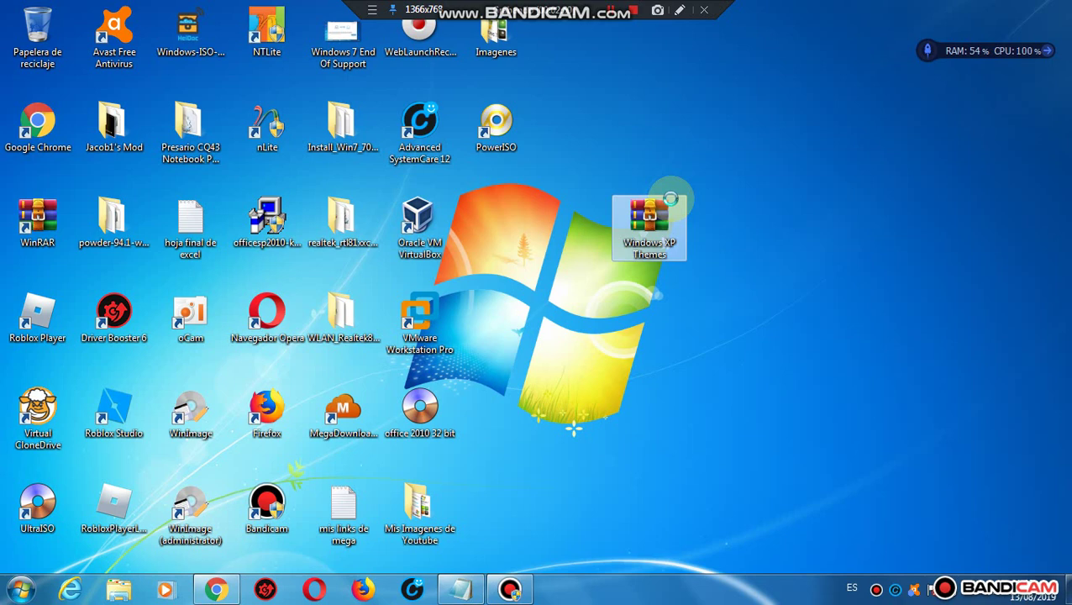
right_click(671, 202)
mouse_move(706, 233)
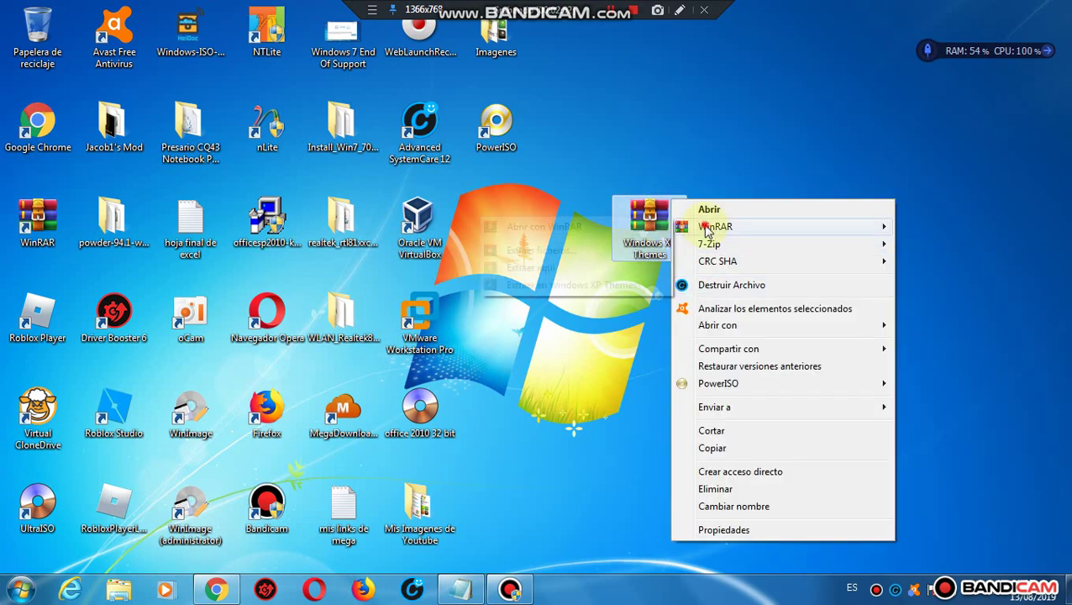
left_click(555, 269)
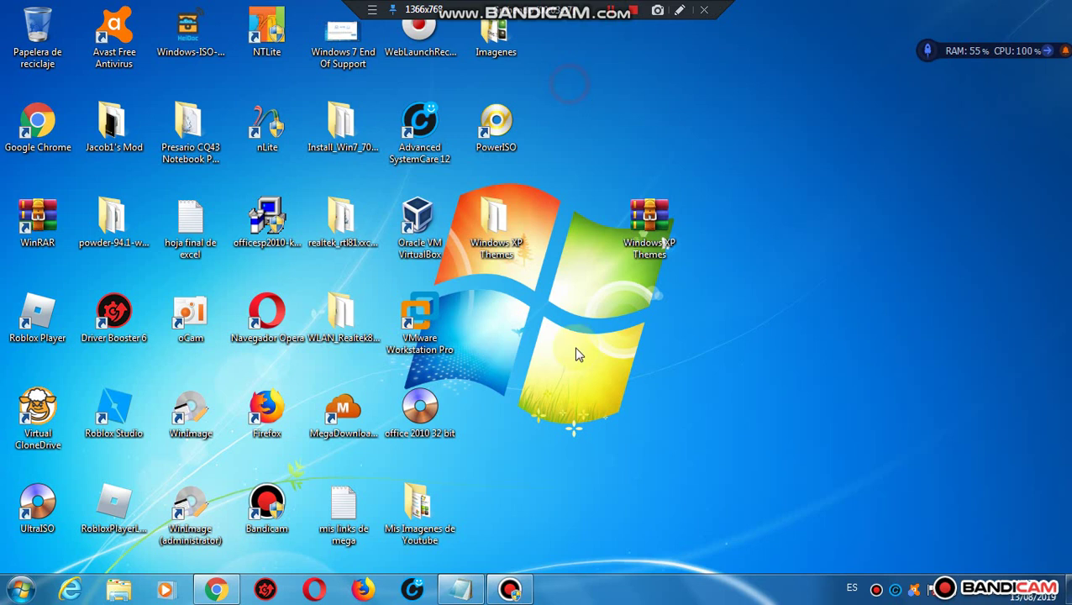
Step: Open the extracted Windows XP Themes folder and display its files as medium icons
left_click(528, 220)
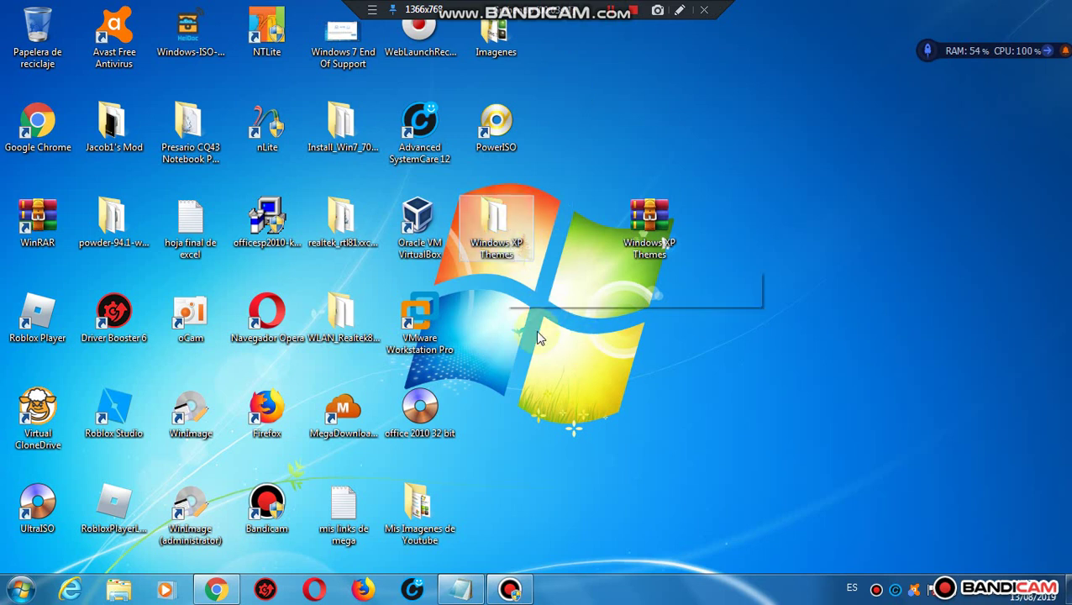
left_click(493, 418)
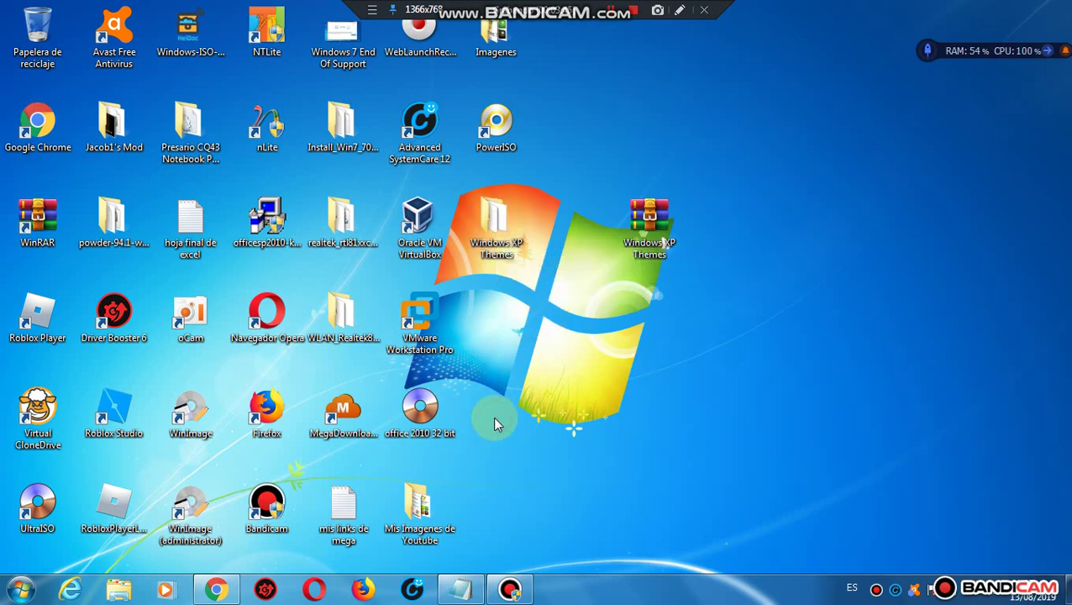
double_click(496, 220)
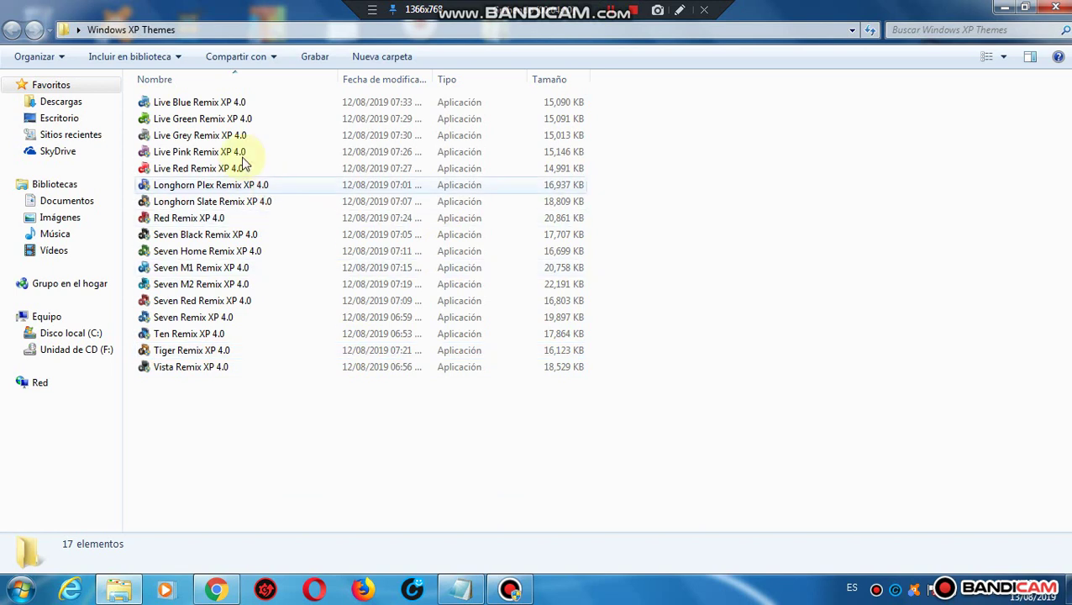
left_click(1004, 56)
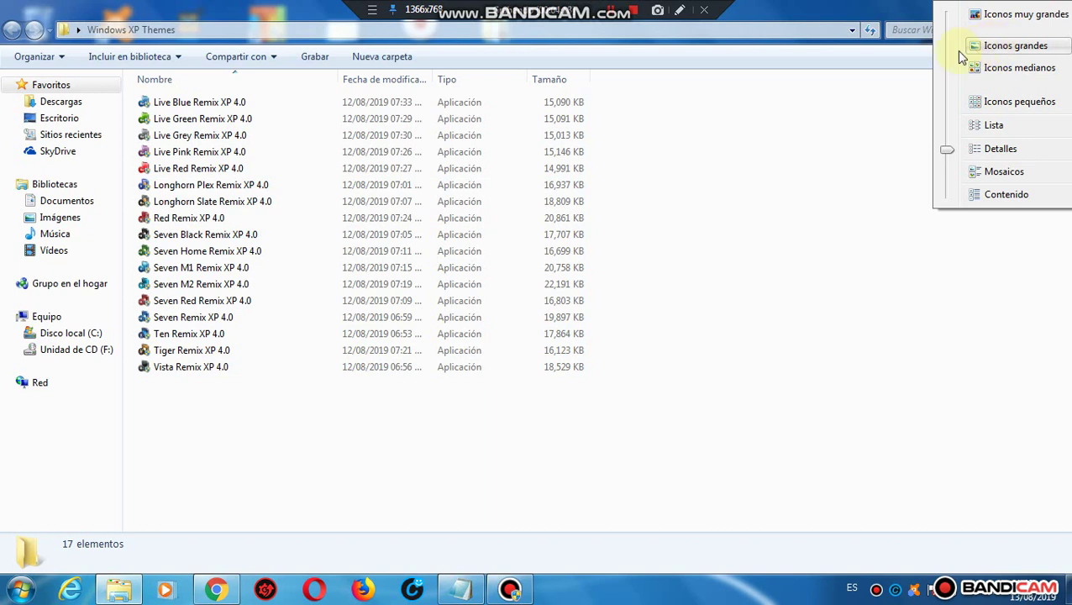
left_click(1017, 51)
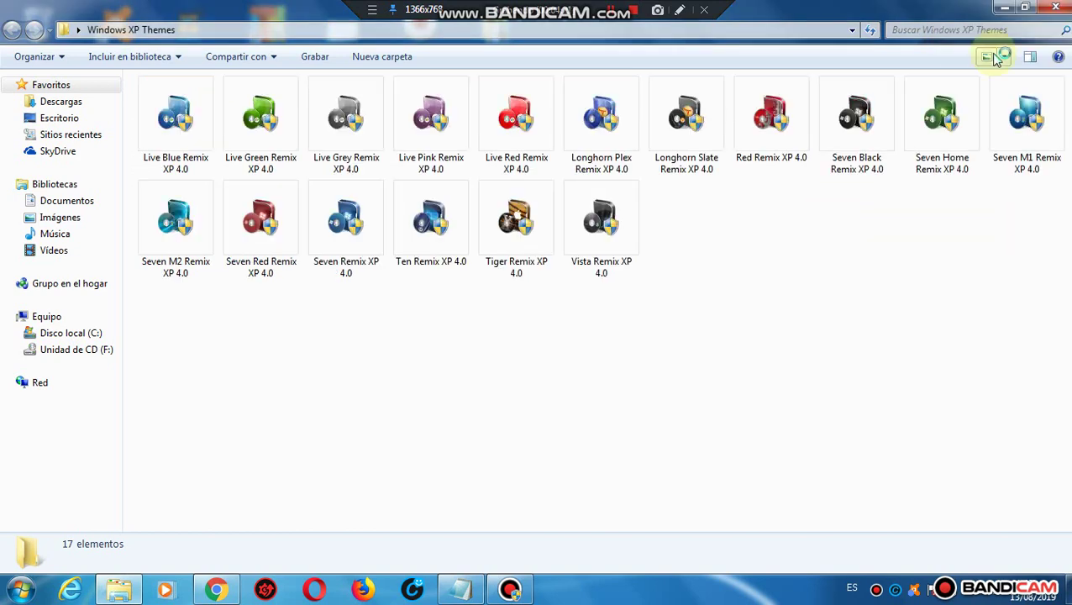
left_click(1004, 57)
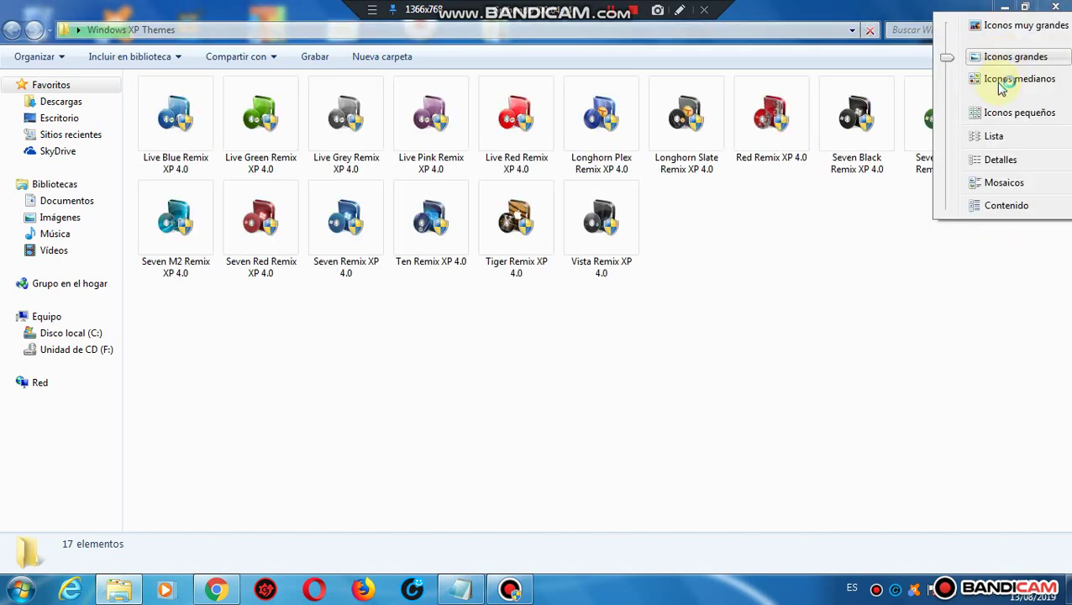
left_click(1002, 80)
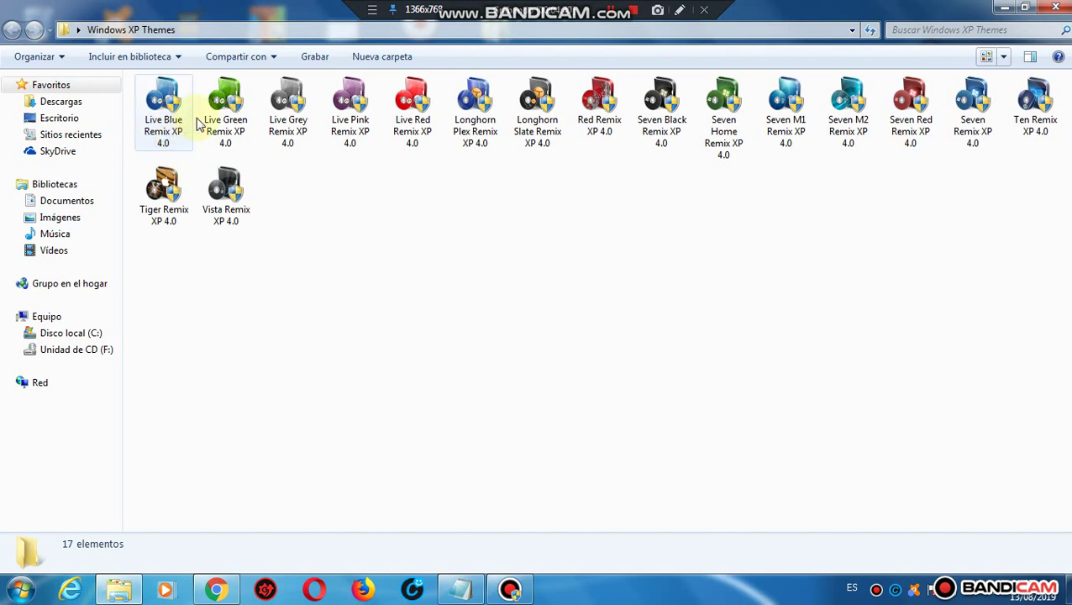
Step: Look over the theme installers in the folder, from the Live and Longhorn packs through the Seven and Ten Remix packs
mouse_move(228, 151)
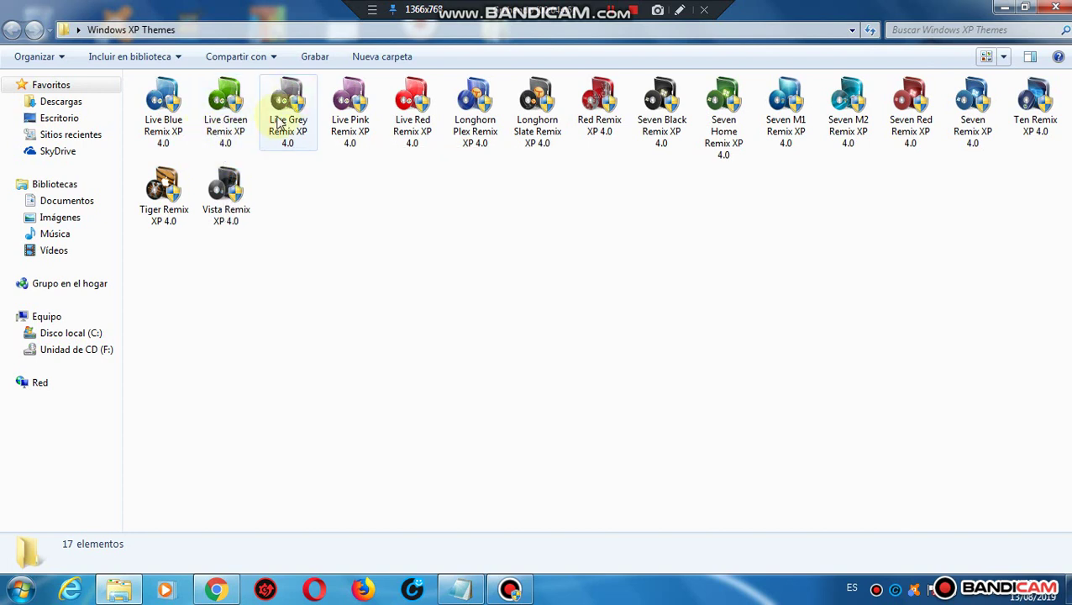
mouse_move(301, 144)
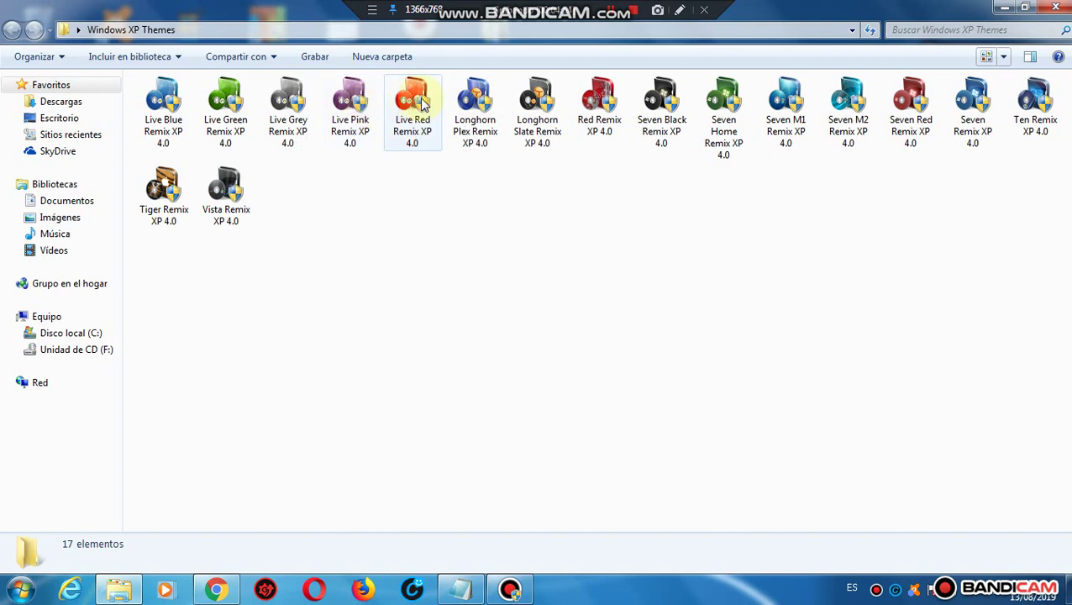
mouse_move(460, 99)
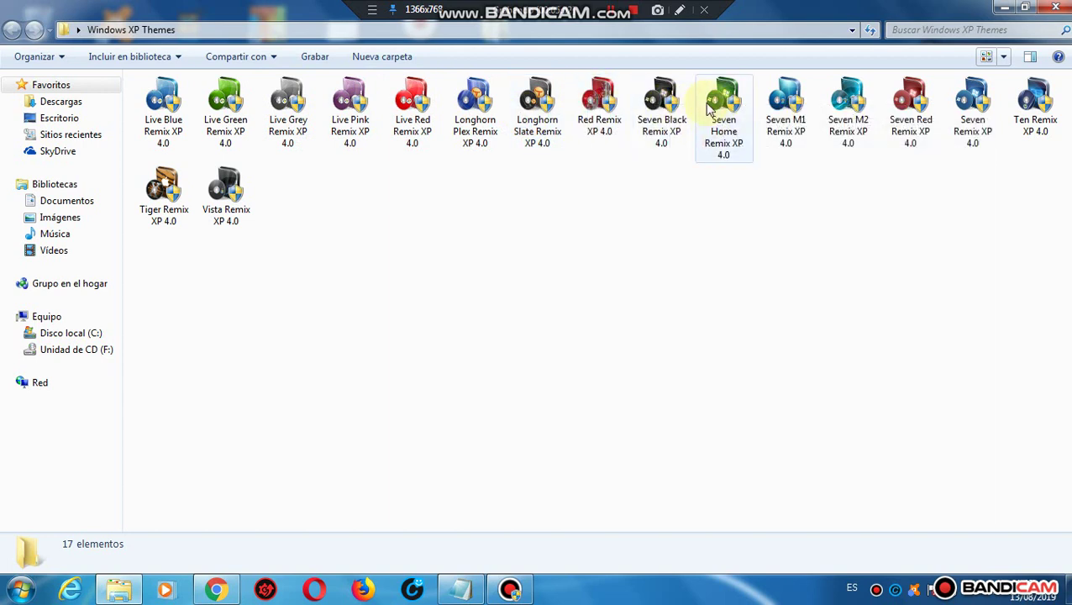
mouse_move(731, 148)
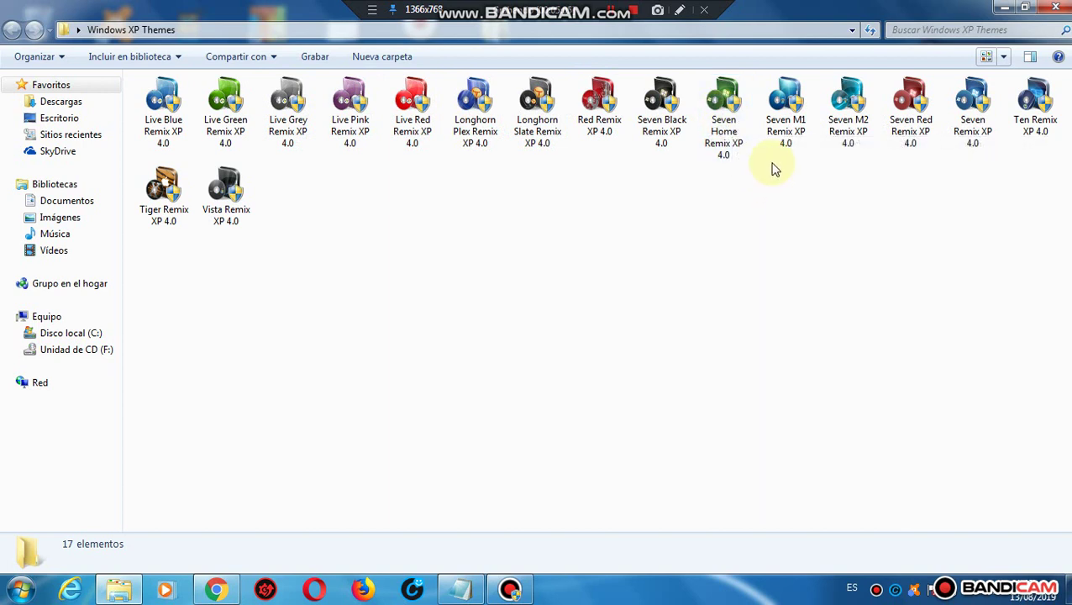
mouse_move(782, 129)
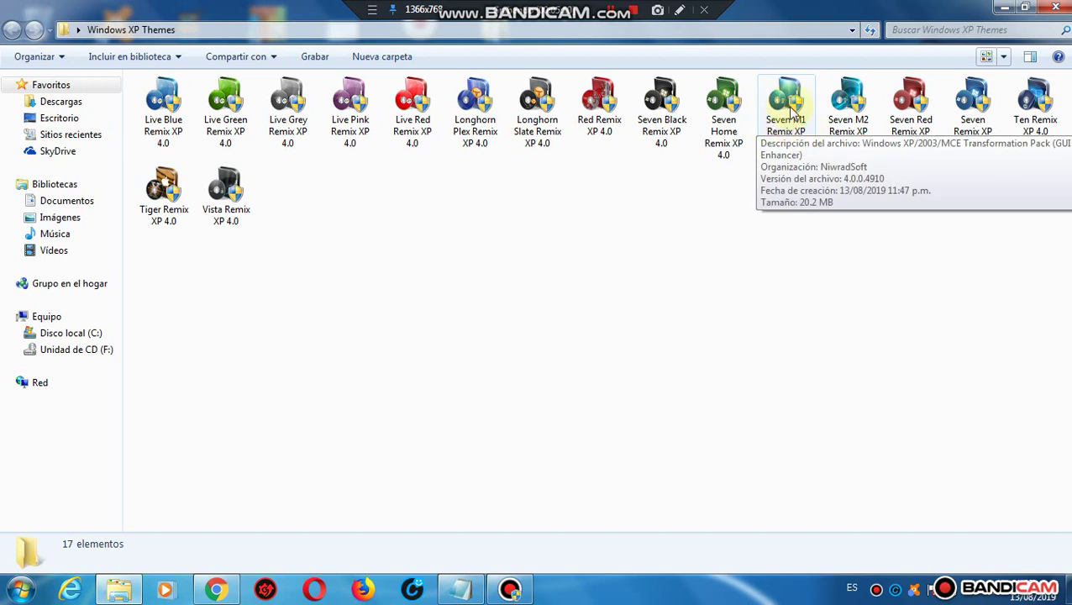
mouse_move(850, 143)
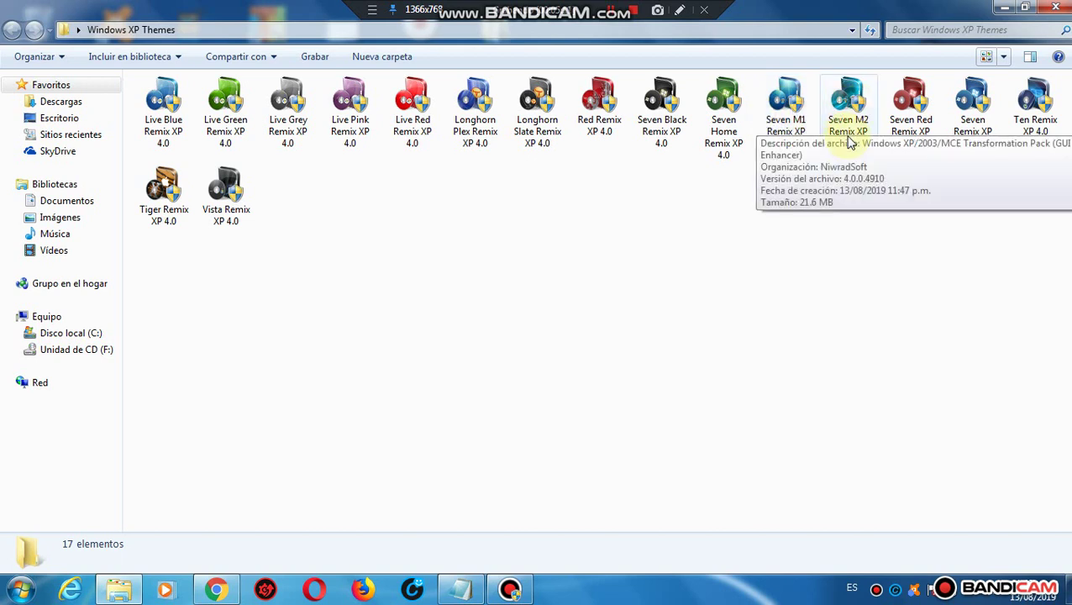
left_click(850, 94)
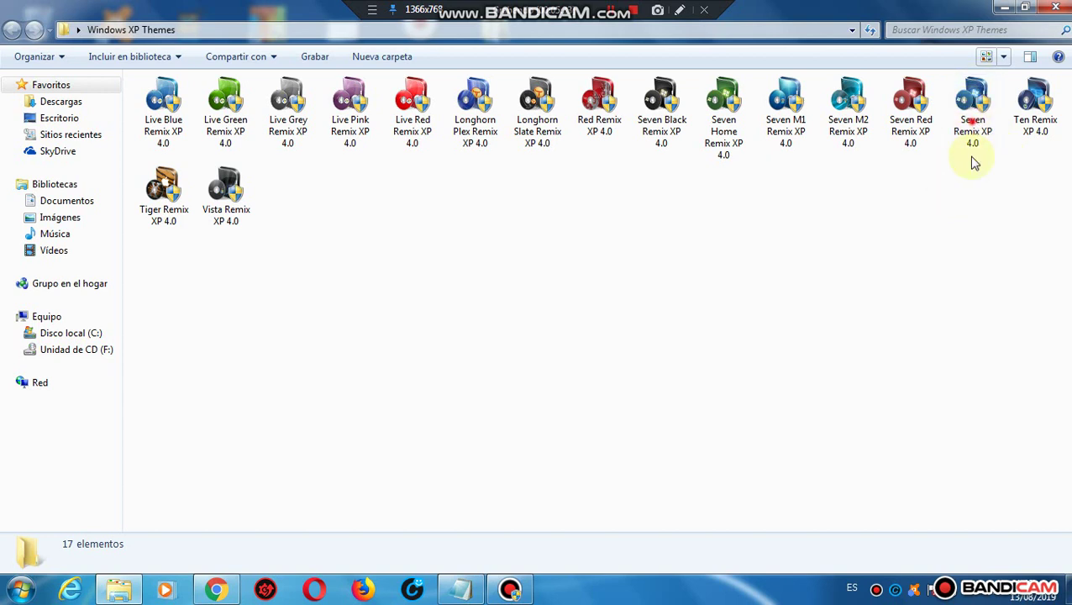
left_click(973, 126)
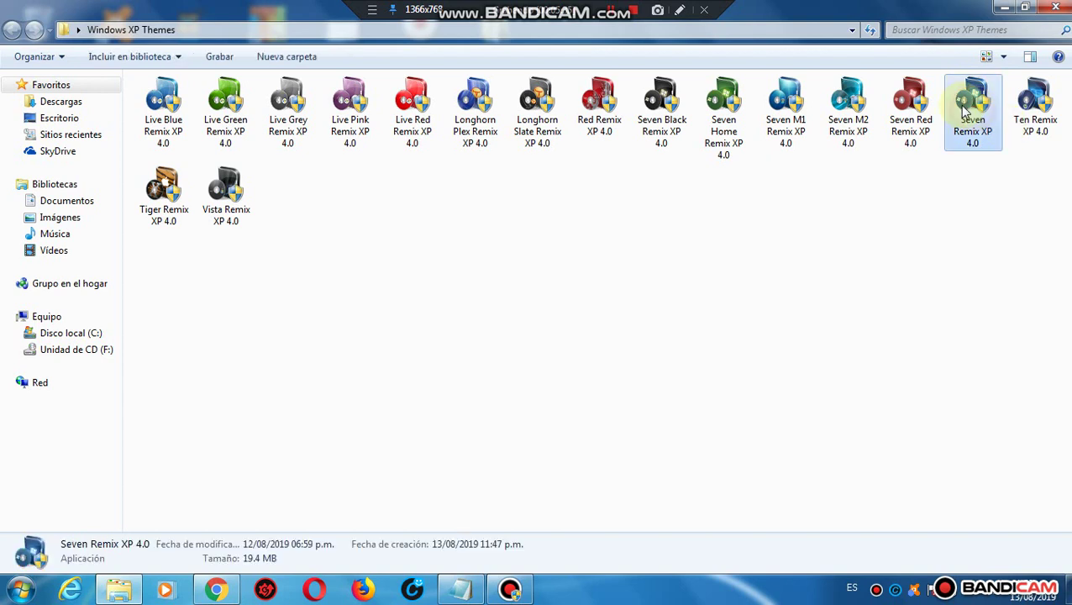
left_click(941, 263)
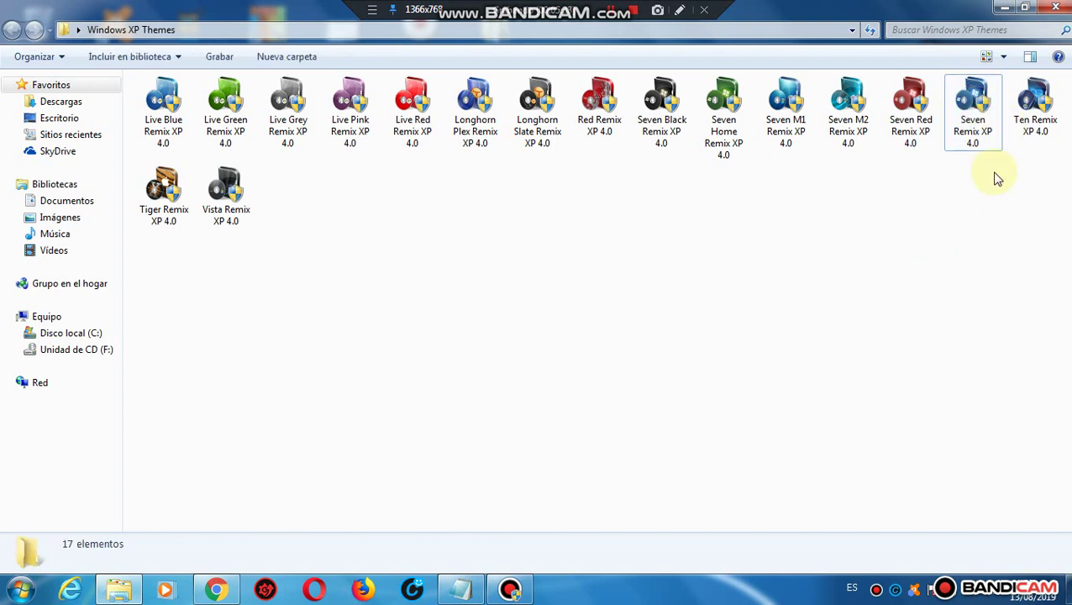
left_click(1034, 106)
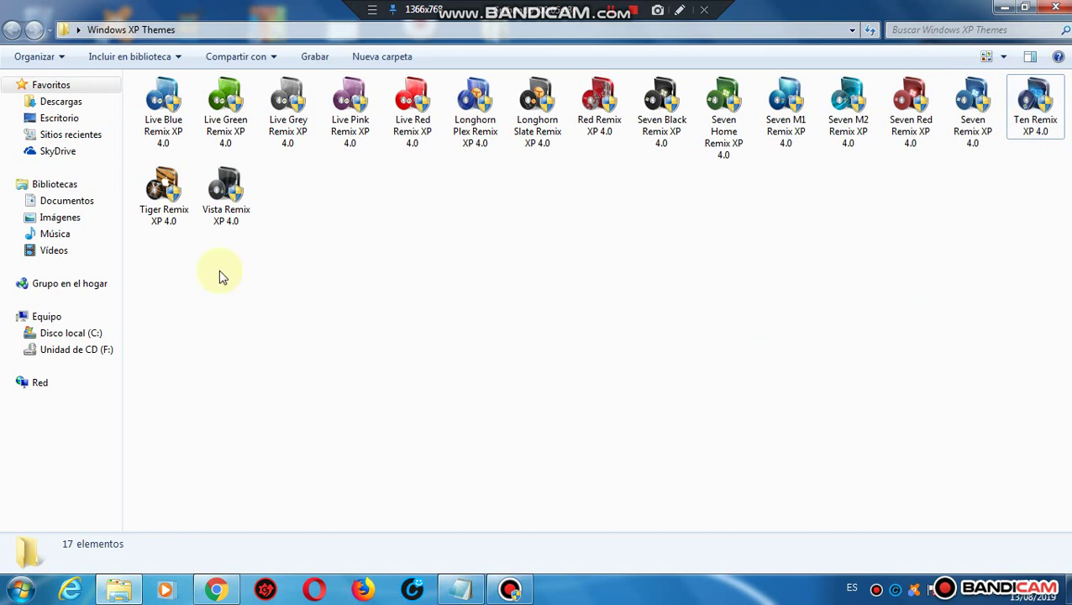
Step: Examine the Tiger Remix, Vista Remix and Ten Remix XP 4.0 installers in the folder
left_click(158, 220)
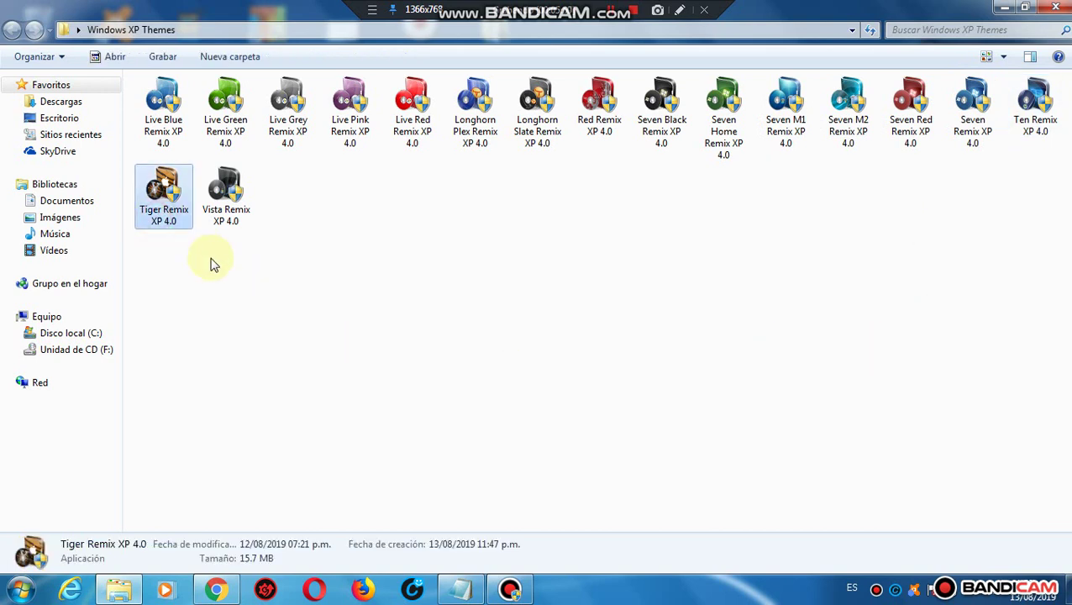
left_click(211, 260)
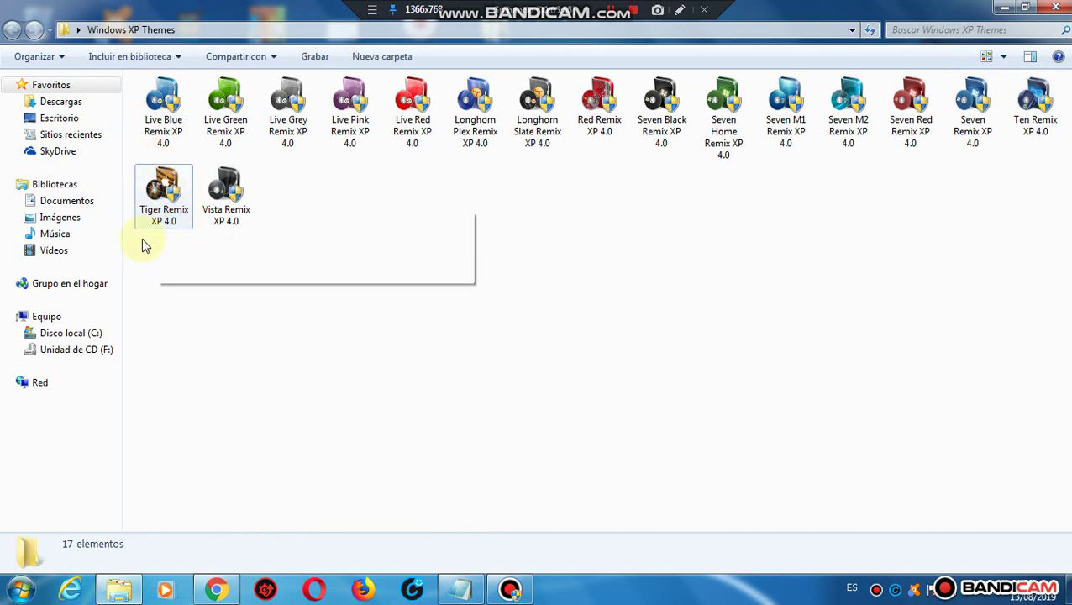
left_click(162, 192)
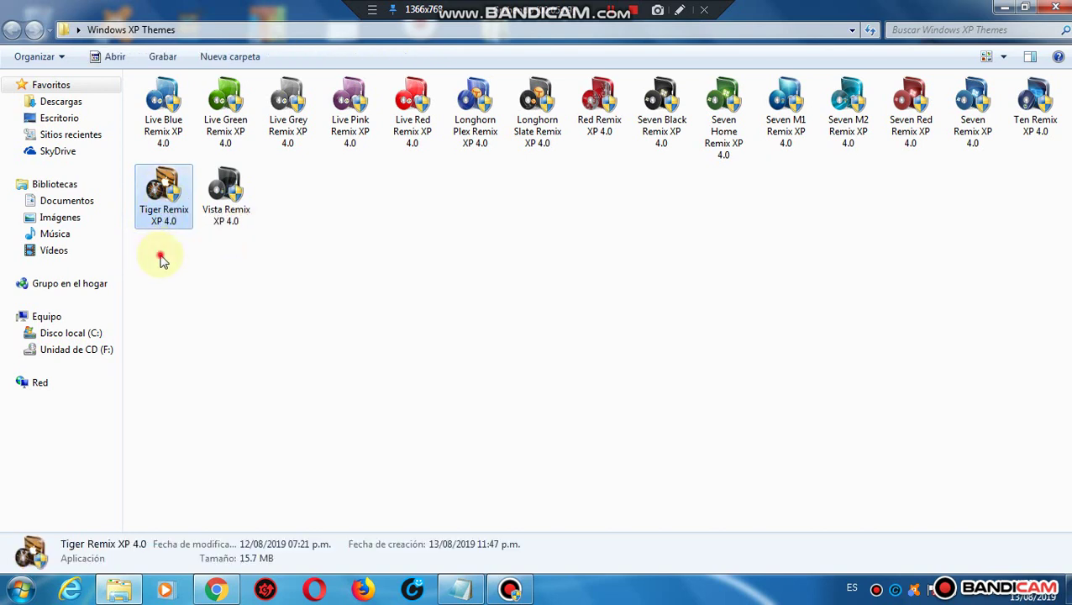
double_click(160, 197)
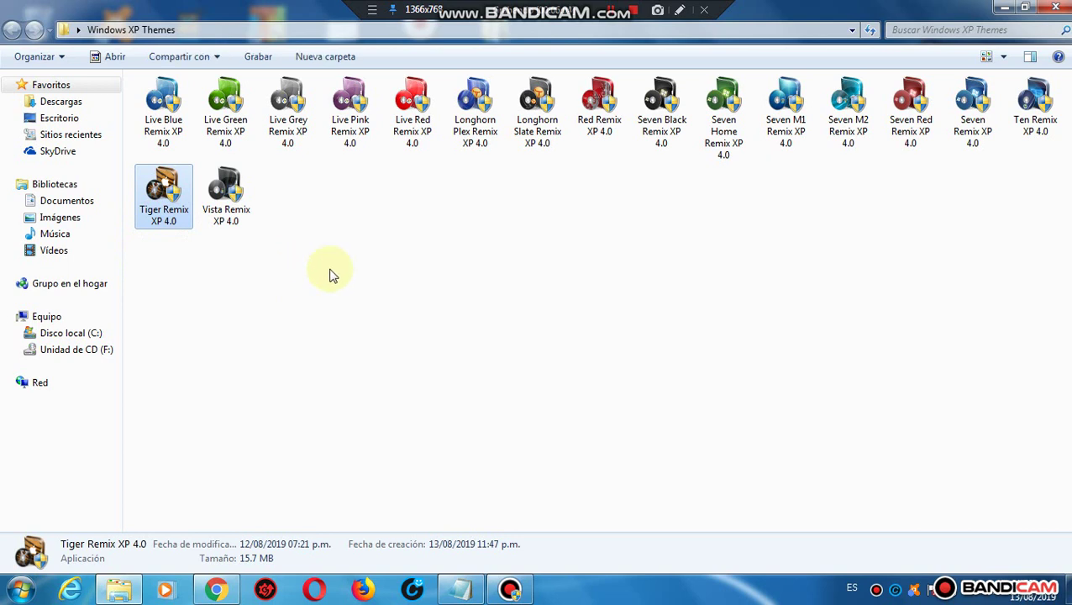
left_click(225, 194)
left_click_drag(244, 217, 402, 220)
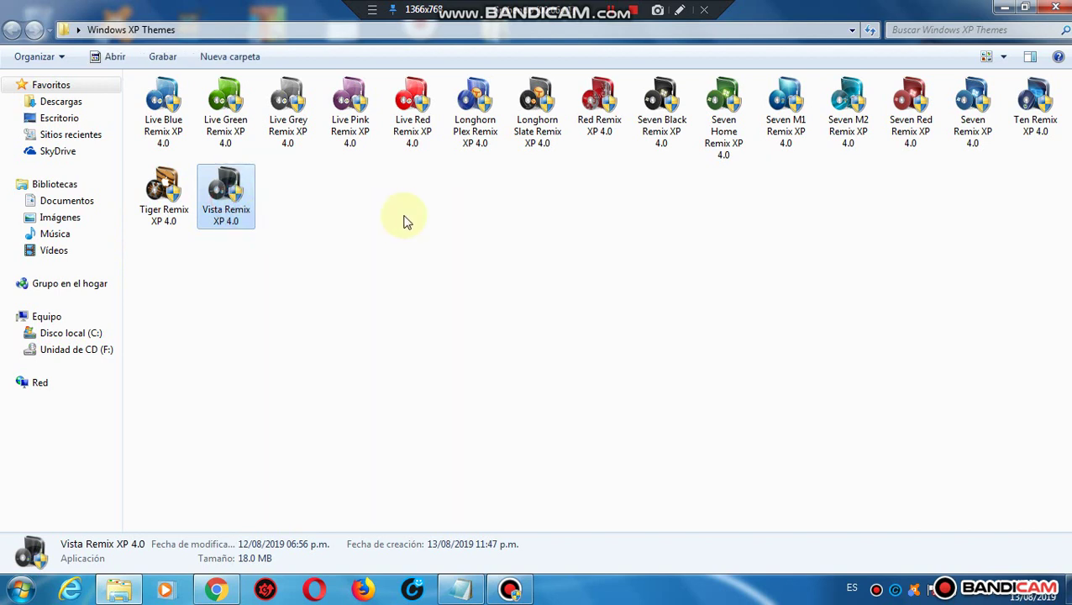
left_click(344, 235)
left_click_drag(192, 367, 334, 311)
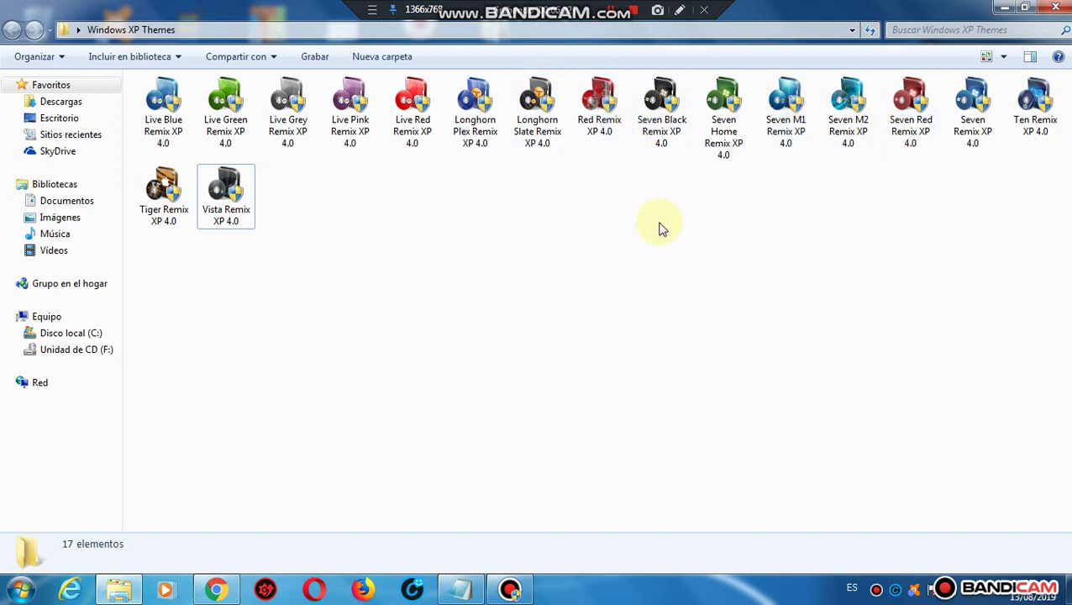
left_click(1039, 119)
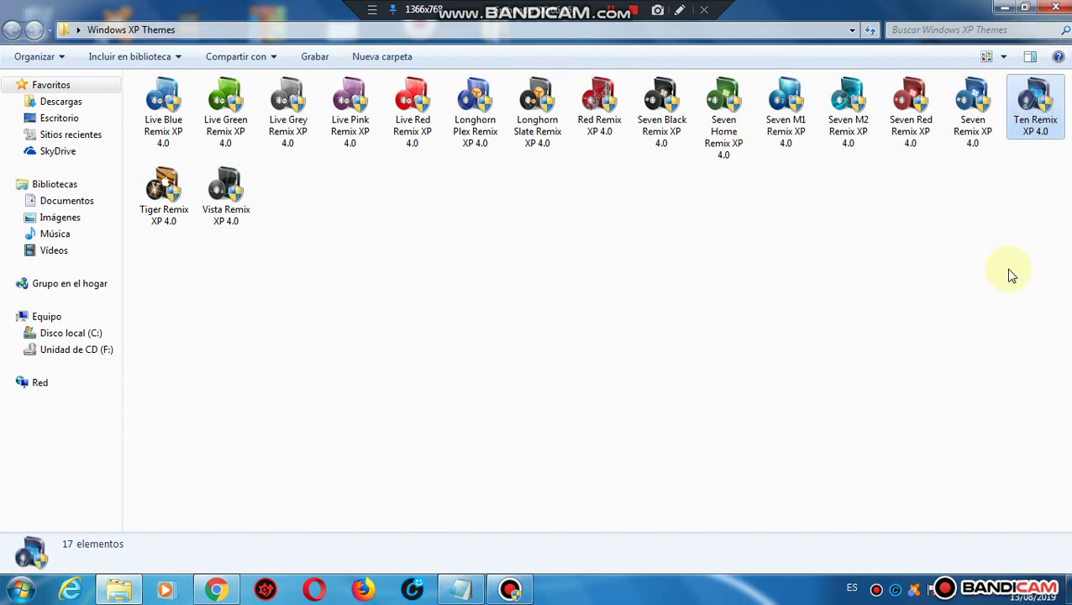
Step: Check the Ten Remix XP 4.0 installer's file details and the actions offered for it, without running any
left_click(1012, 275)
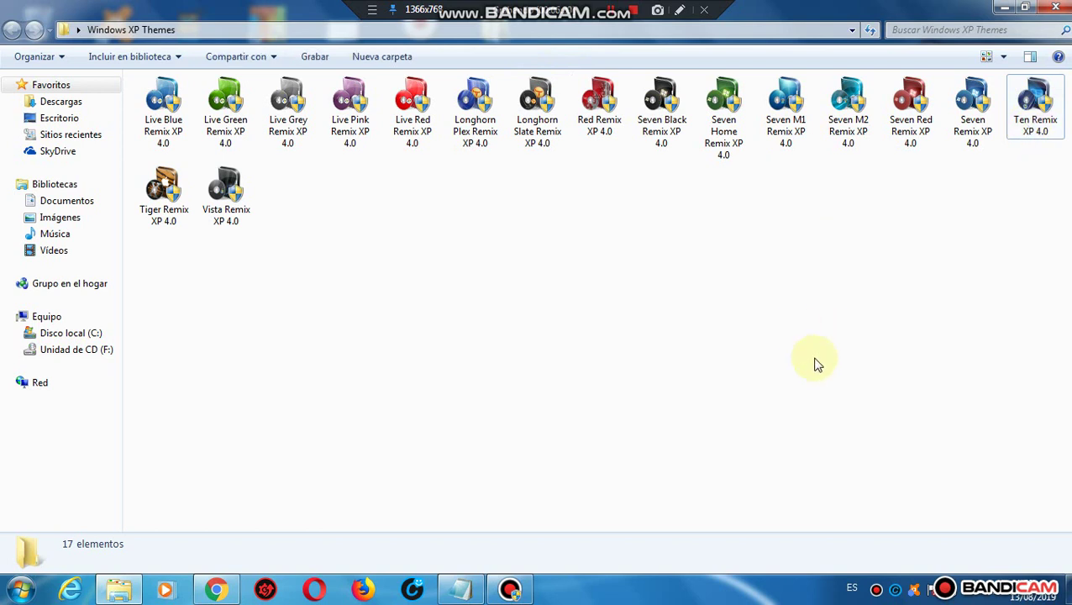
left_click_drag(805, 361, 689, 321)
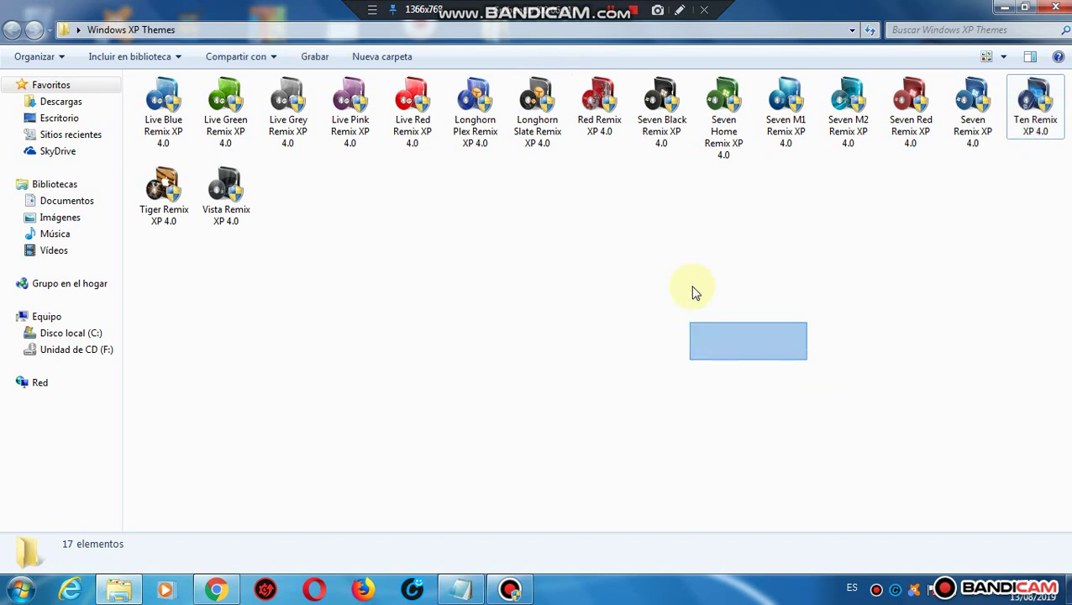
left_click(1039, 99)
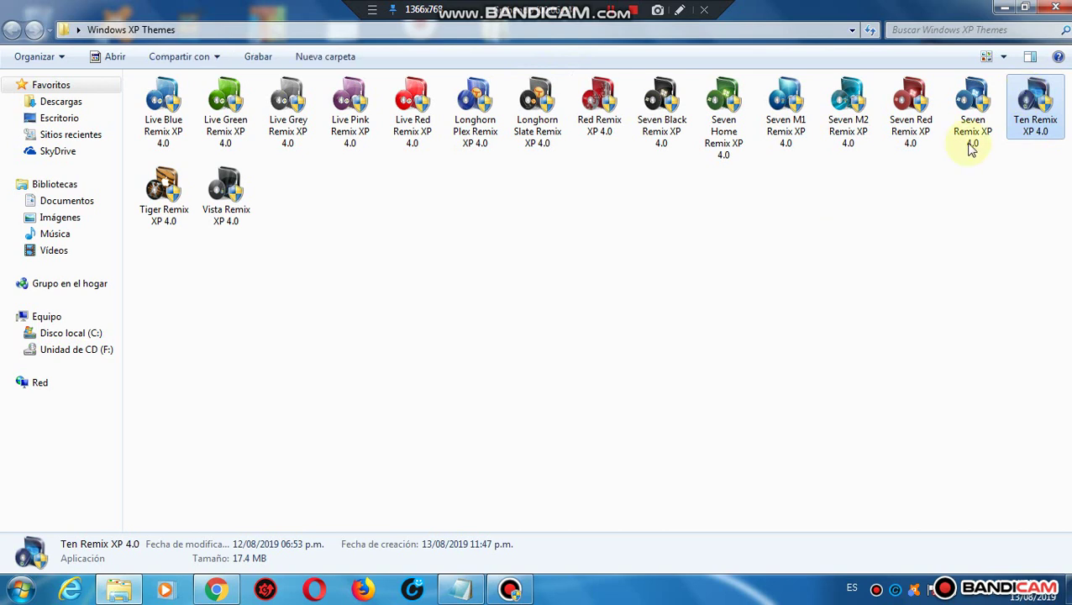
double_click(1034, 111)
key("Menu")
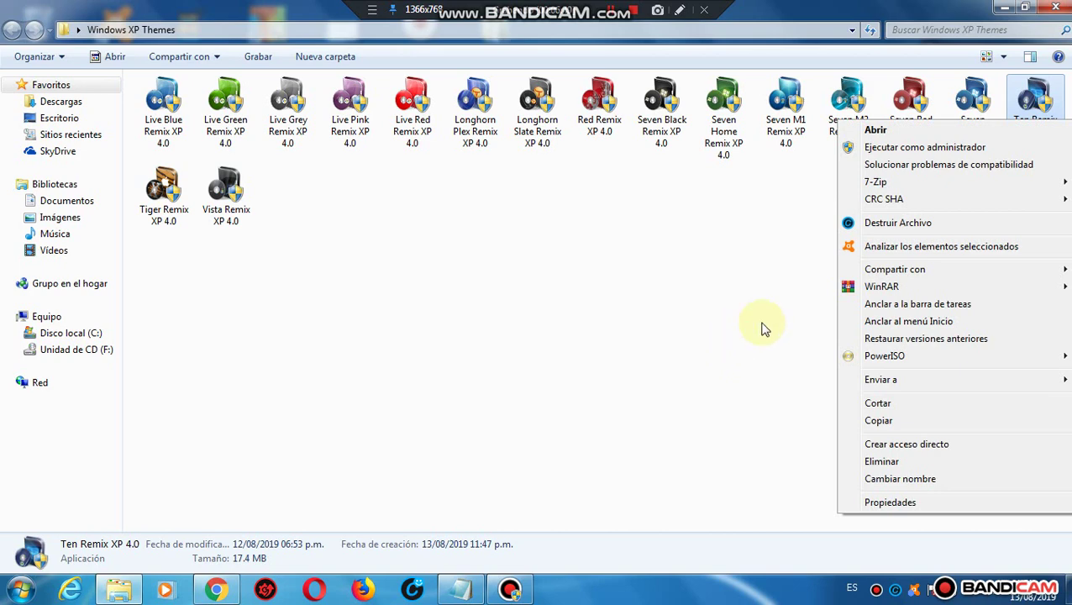
left_click(981, 280)
left_click_drag(1032, 266, 895, 207)
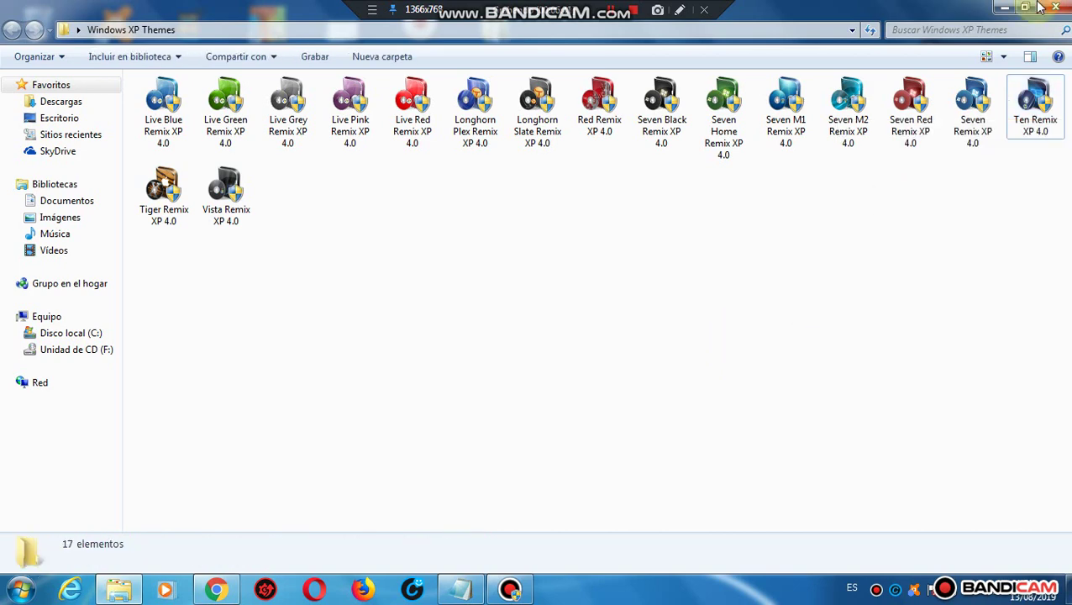
Step: Close the themes folder and place the Windows XP Themes archive directly above the extracted folder on the desktop
key("super+d")
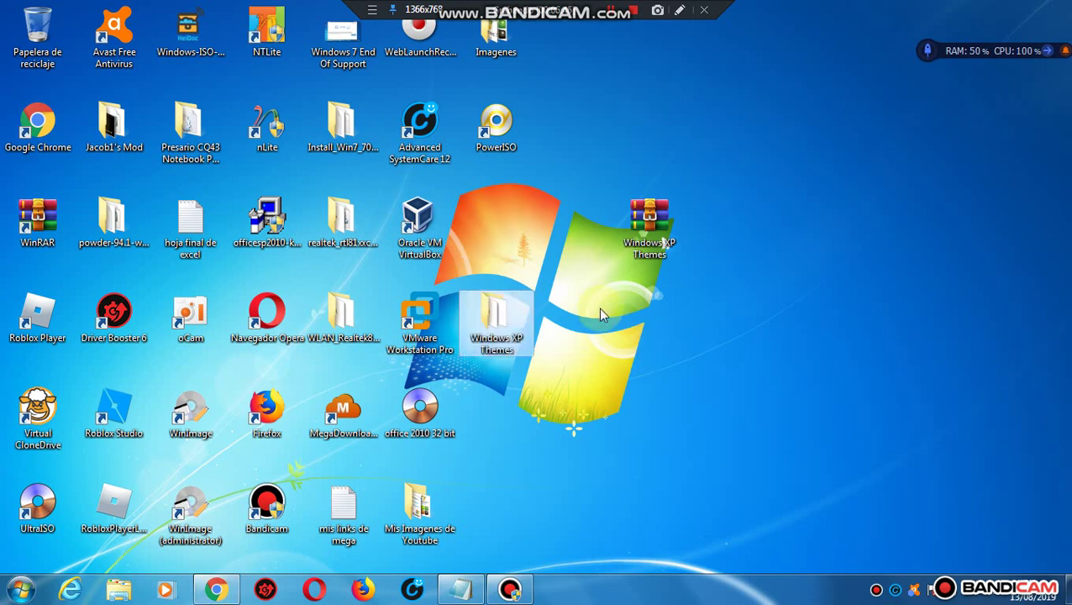
left_click_drag(650, 220, 597, 215)
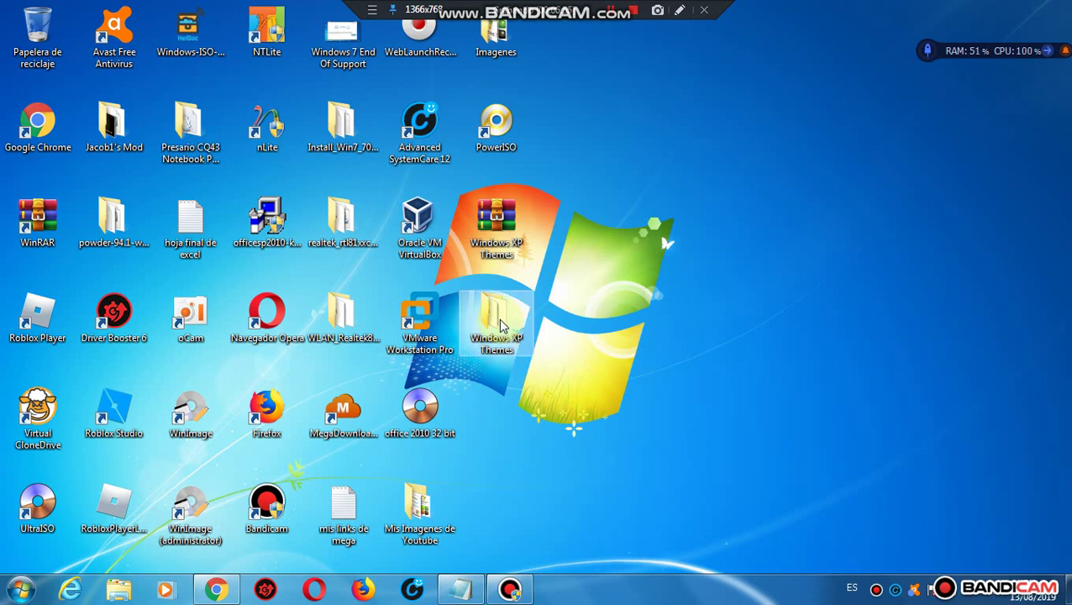
mouse_move(498, 323)
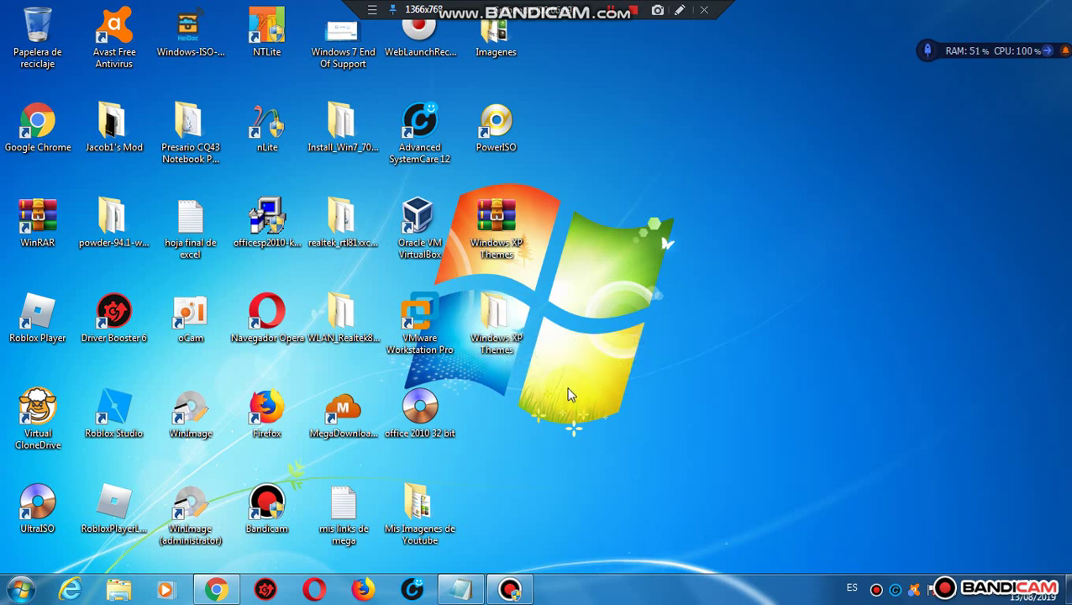
left_click(552, 452)
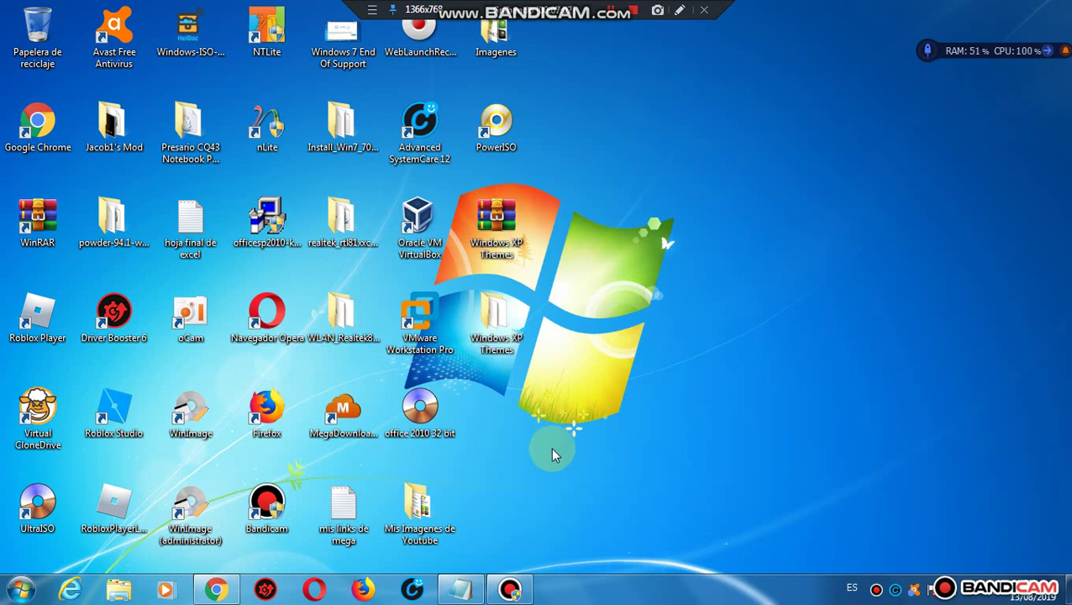
left_click(565, 451)
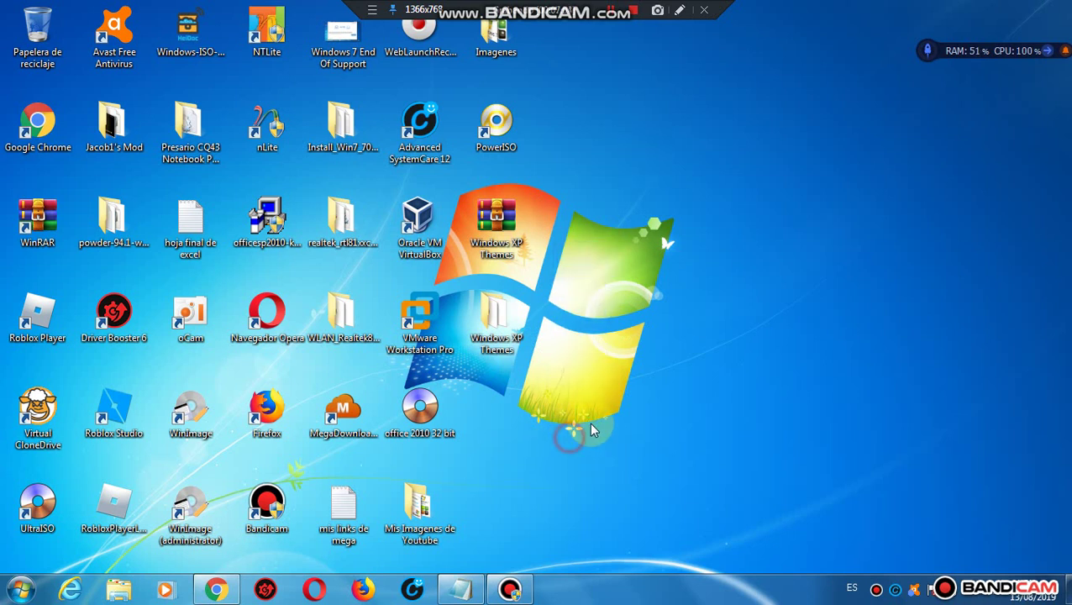
Step: Reopen the extracted Windows XP Themes folder from the desktop to view its installers and close it again
left_click(493, 330)
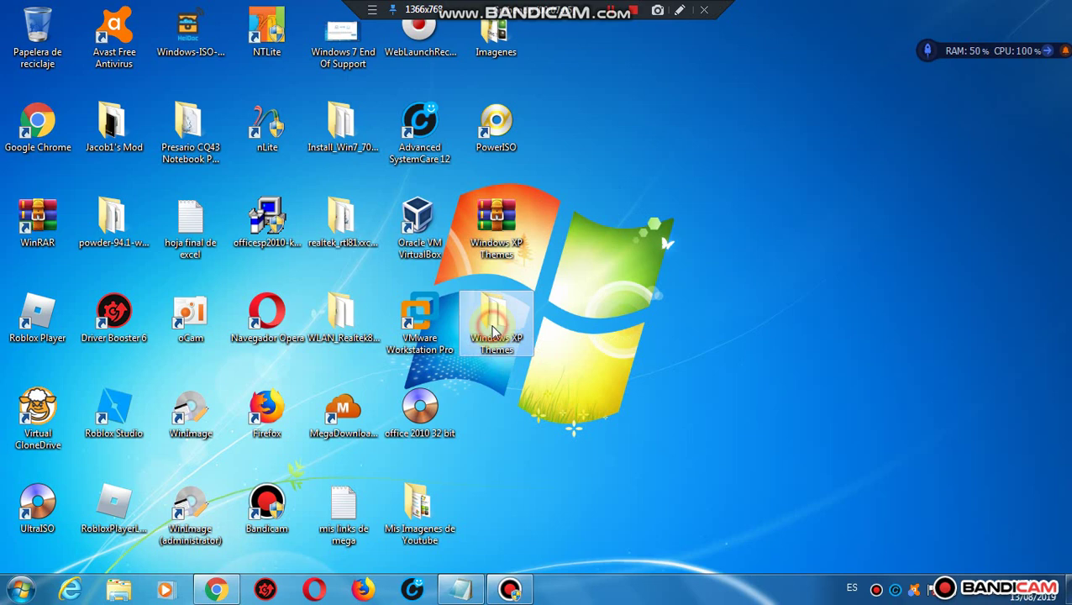
left_click(535, 403)
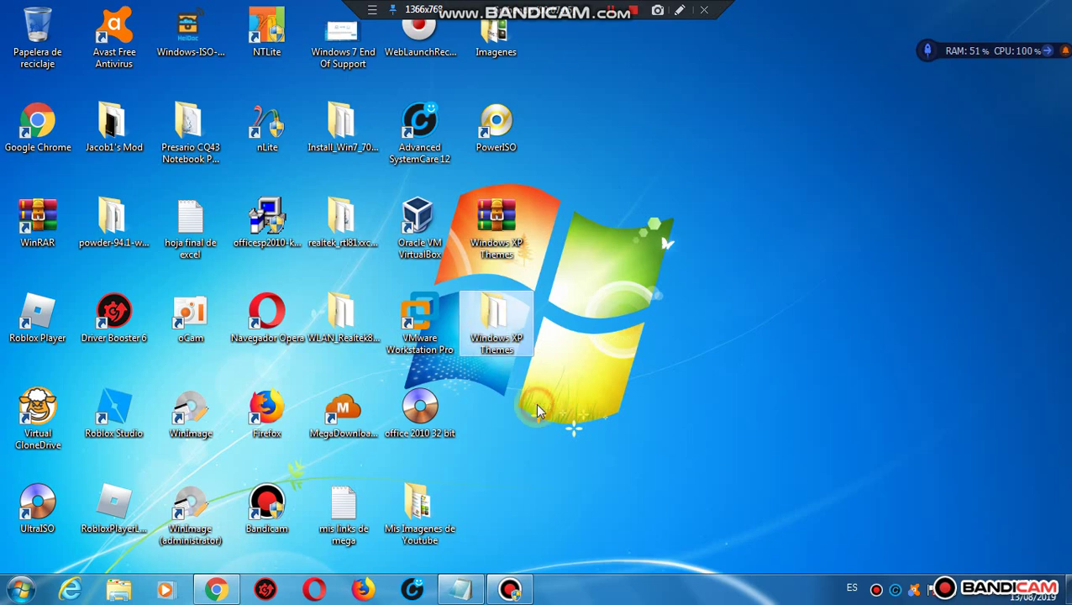
double_click(429, 175)
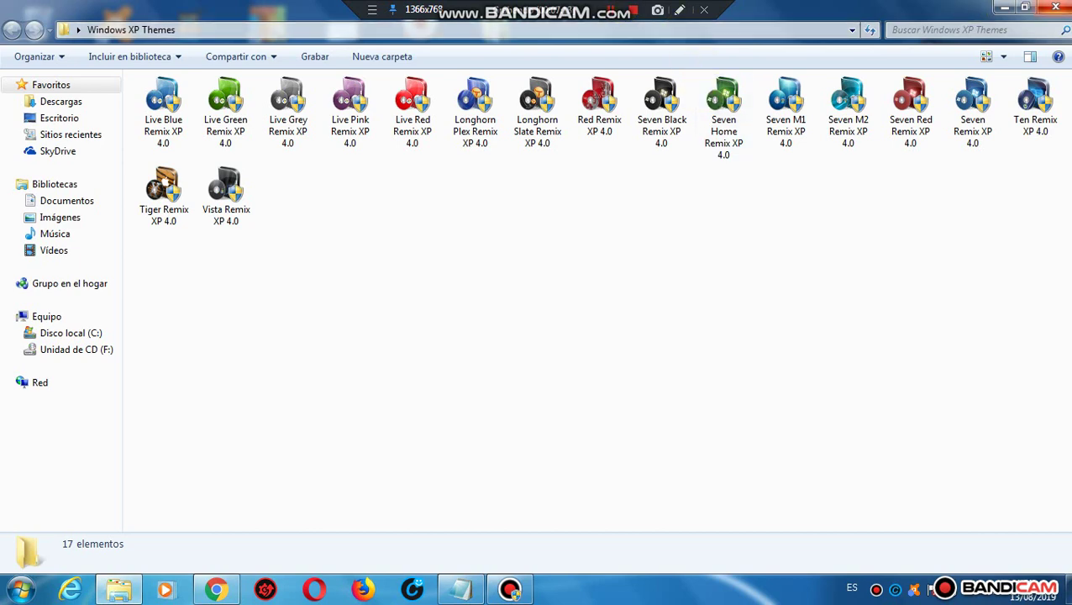
key("alt+F4")
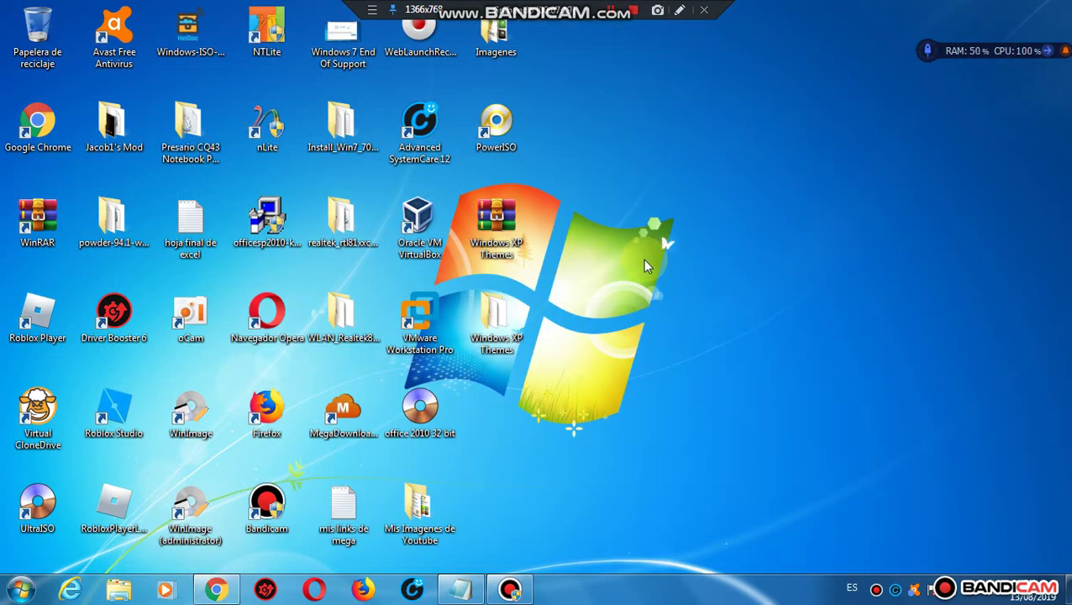